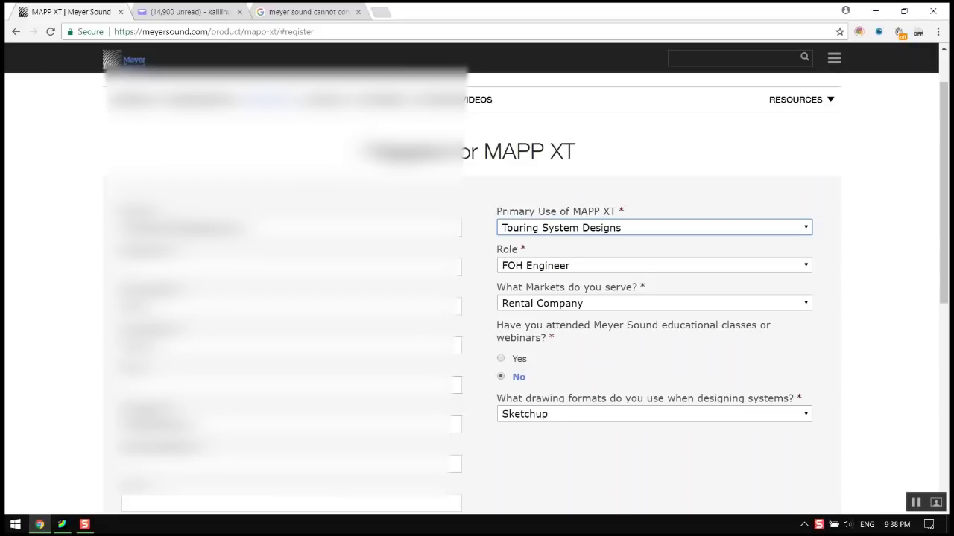
Start filling in the contact details on the left of the MAPP XT registration form
scroll(477, 298, "up", 1)
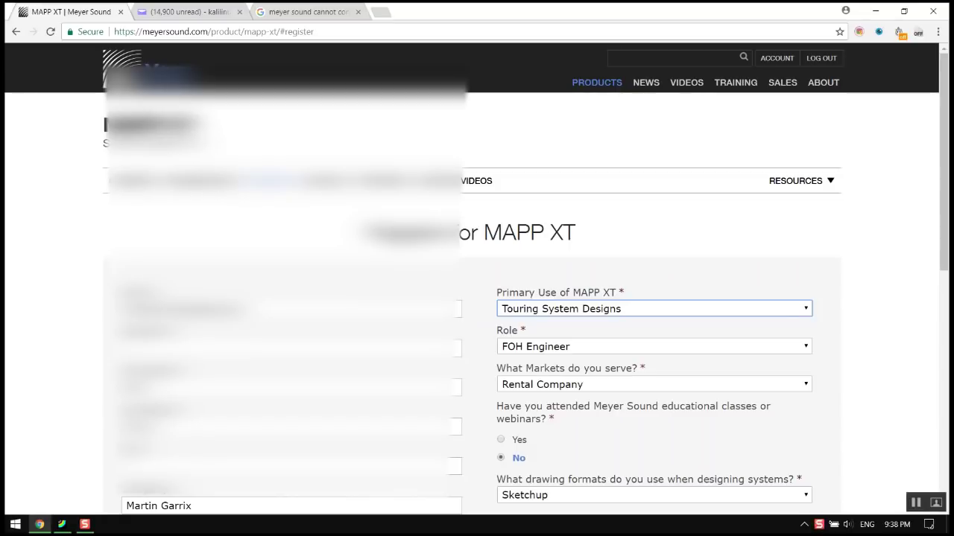
scroll(477, 298, "down", 2)
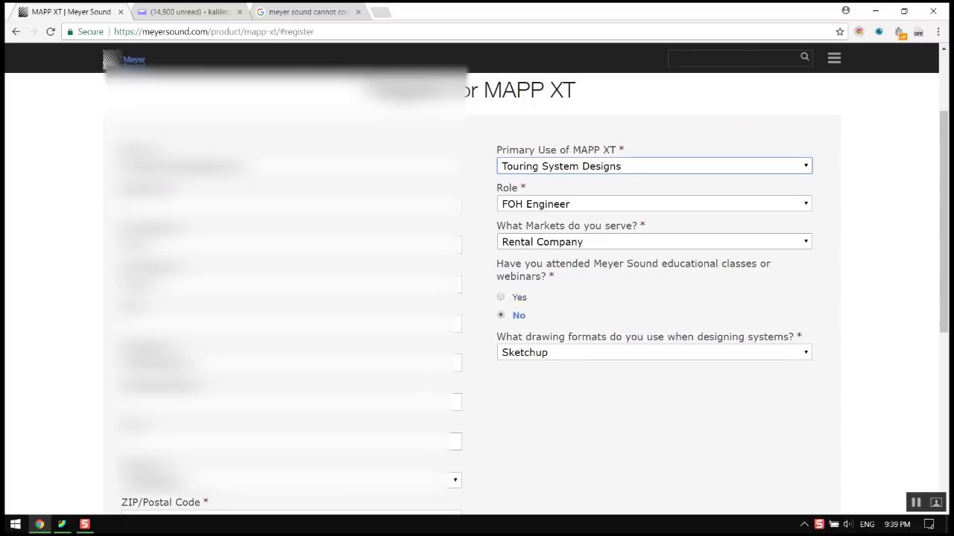
left_click(176, 192)
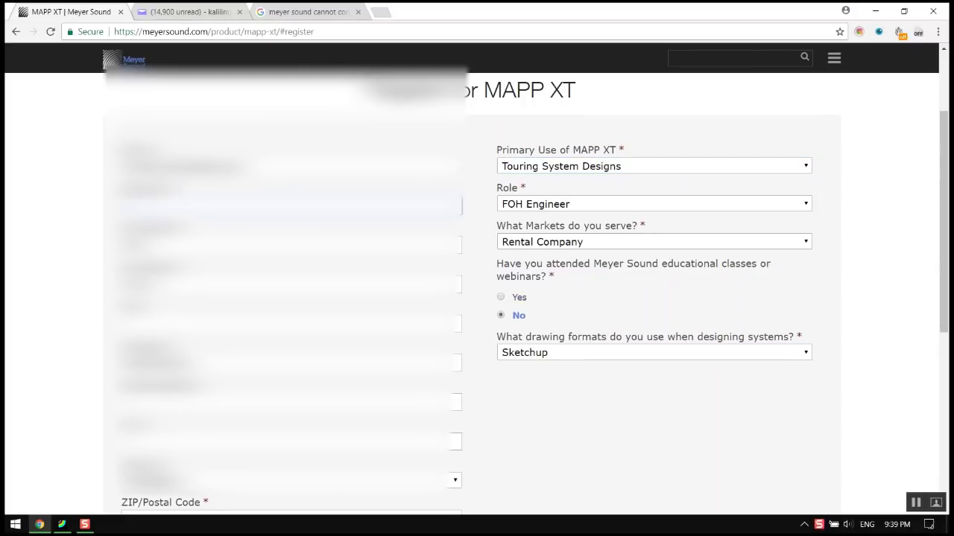
scroll(476, 298, "down", 1)
scroll(477, 298, "down", 1)
scroll(477, 298, "down", 1)
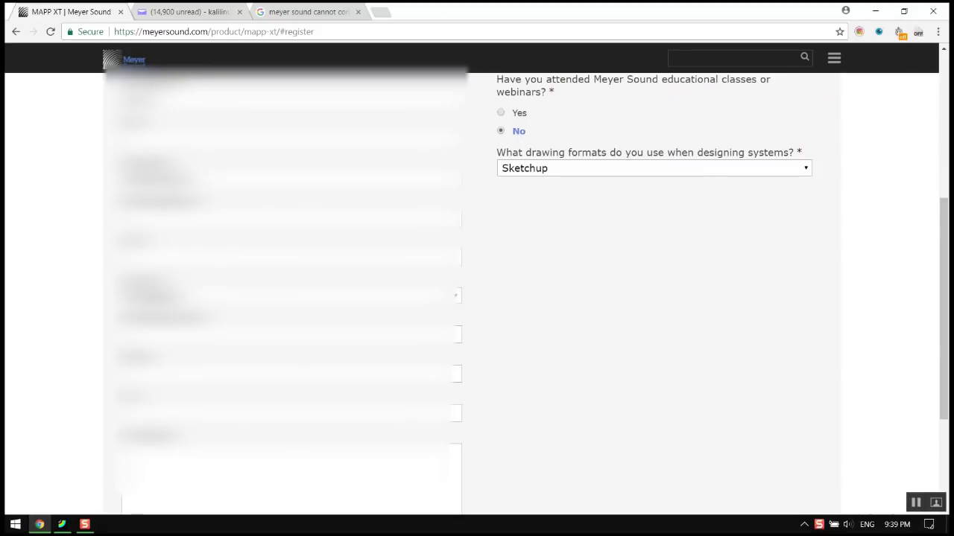
scroll(477, 298, "up", 3)
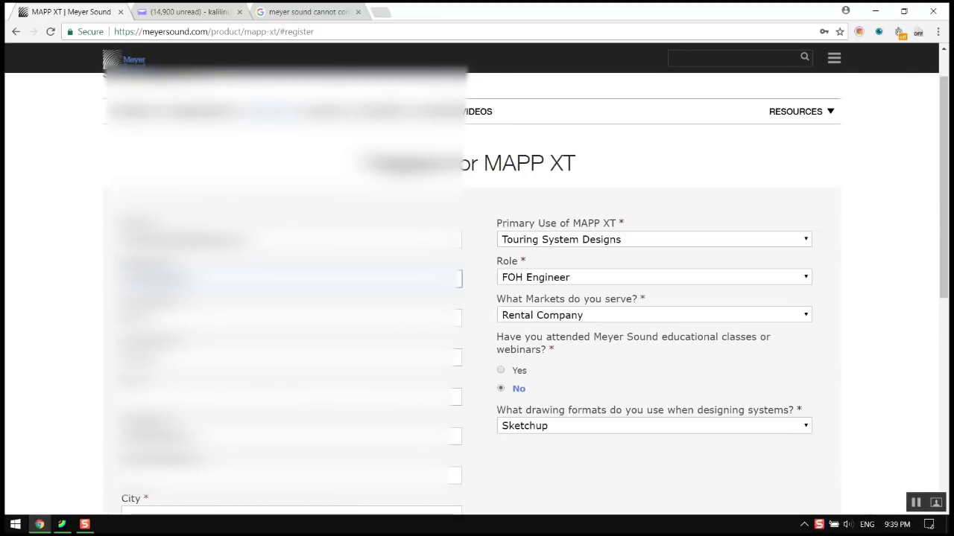
scroll(477, 298, "down", 1)
scroll(477, 298, "down", 1)
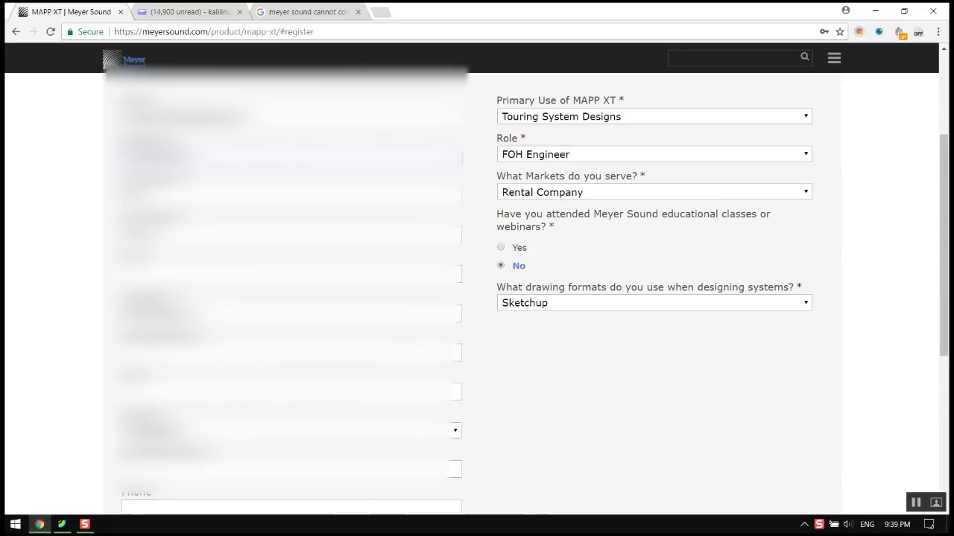
Enter 'abc' and '947' in the next contact fields, skipping past the dropdown
key("Tab")
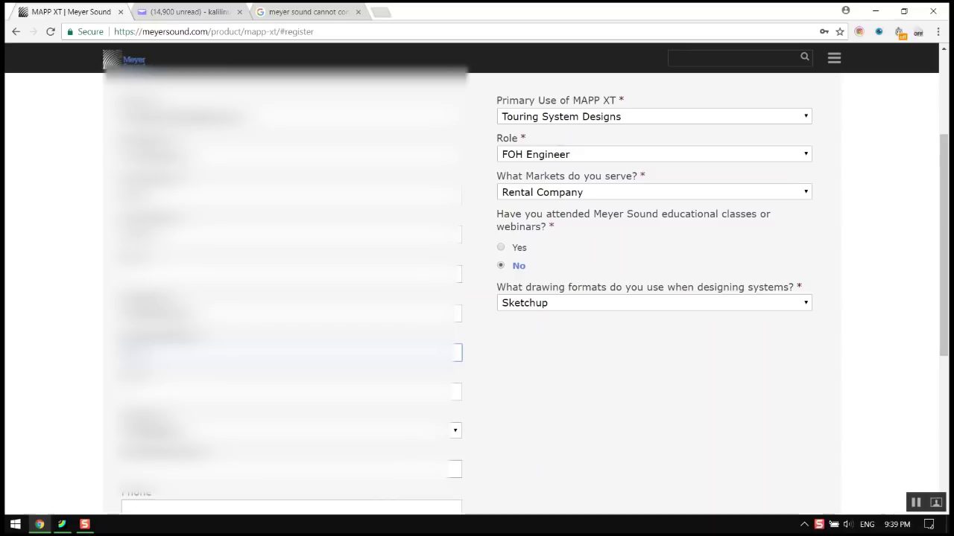
key("Tab")
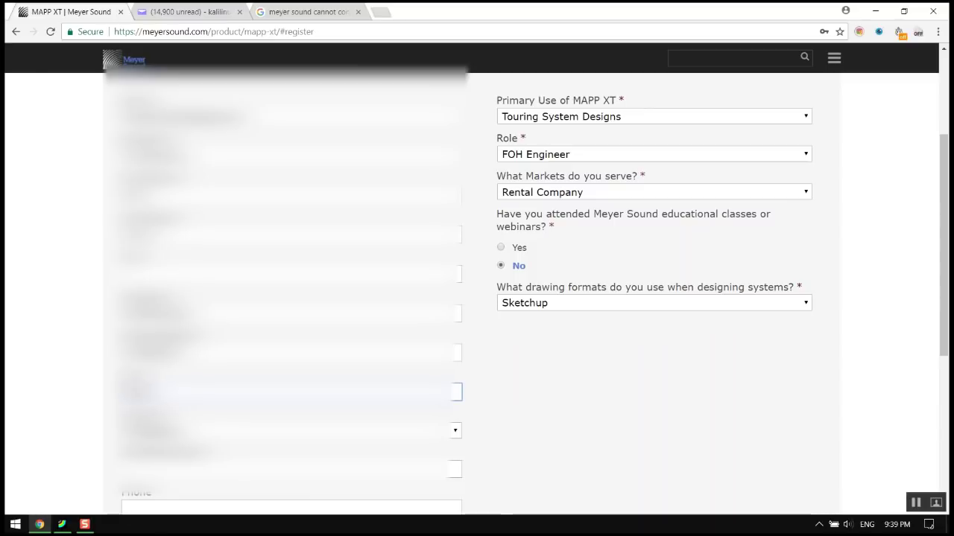
type("abc")
key("Tab")
key("Tab")
type("947")
key("Tab")
scroll(476, 298, "down", 3)
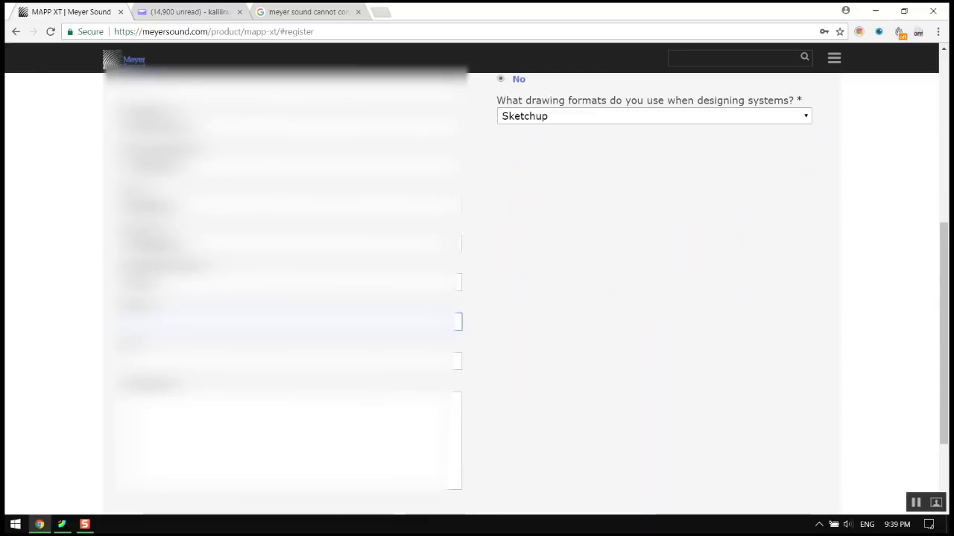
scroll(477, 298, "down", 2)
scroll(476, 298, "up", 3)
scroll(477, 298, "up", 2)
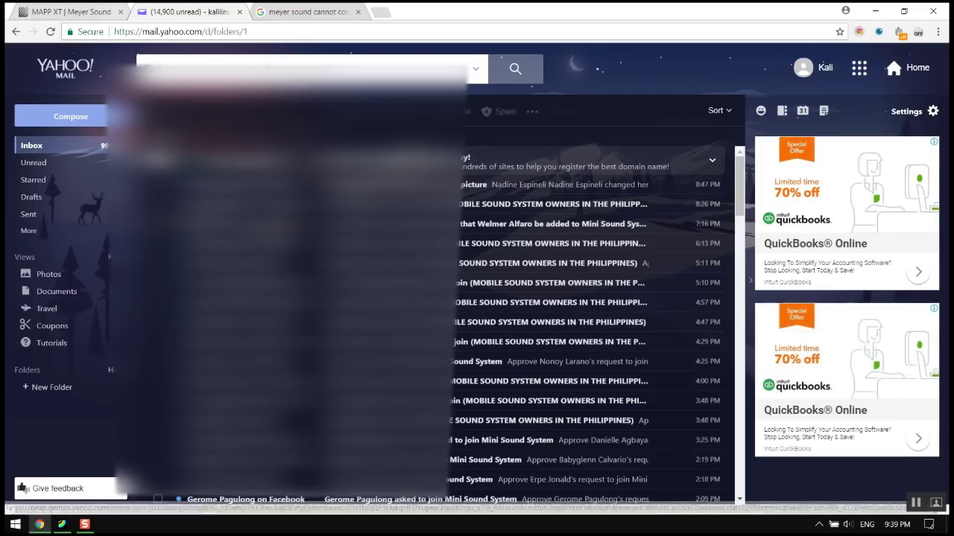
Scroll down through the Yahoo Mail inbox
scroll(588, 321, "down", 2)
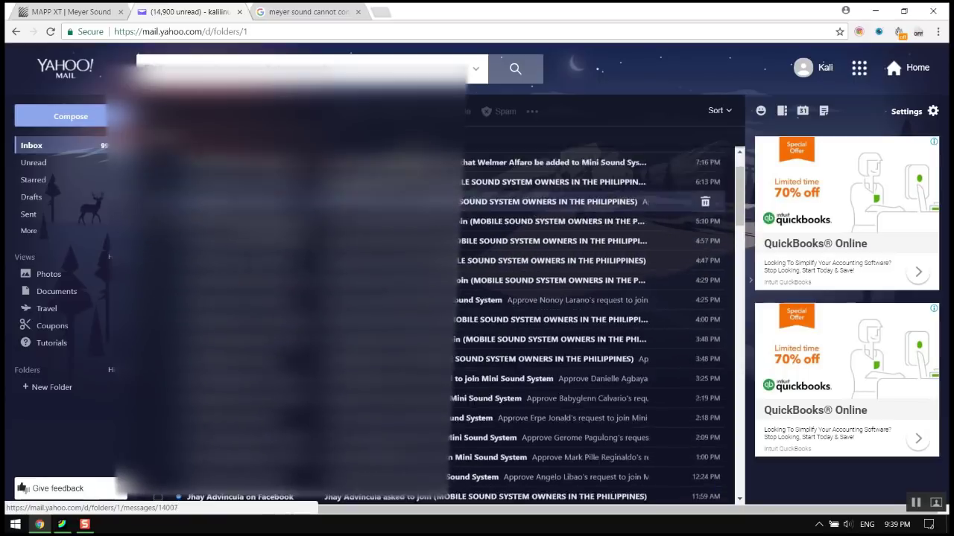
scroll(589, 321, "down", 6)
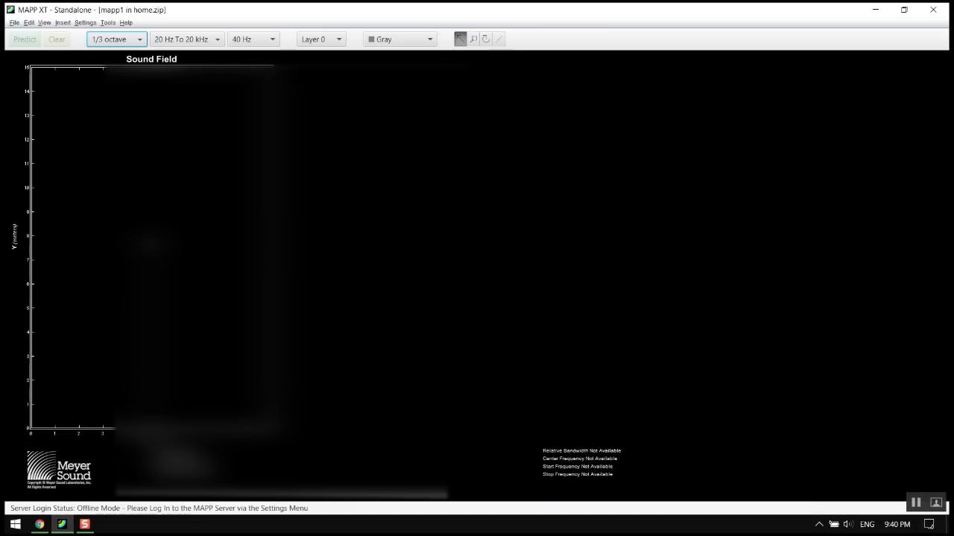
Open Settings > Log In to MAPP XT Server using only the keyboard
key("alt+i")
key("Right")
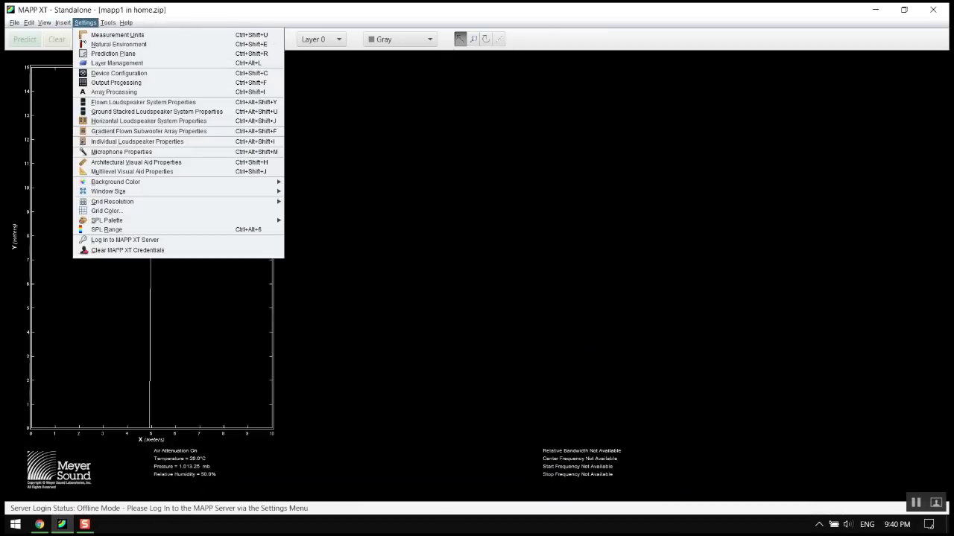
key("Up")
key("Up")
key("Return")
key("Return")
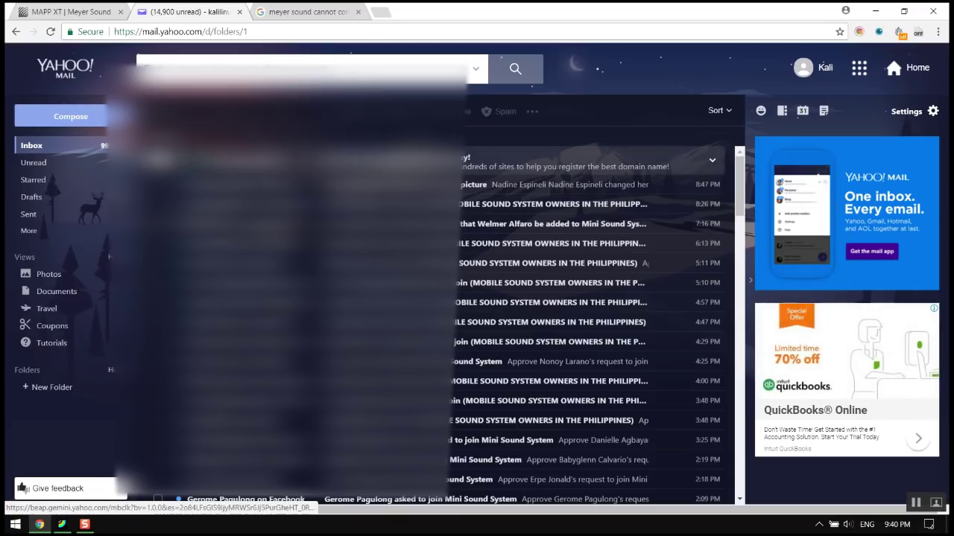
Check the Yahoo Mail Spam folder under More, then return to the Inbox
left_click(104, 145)
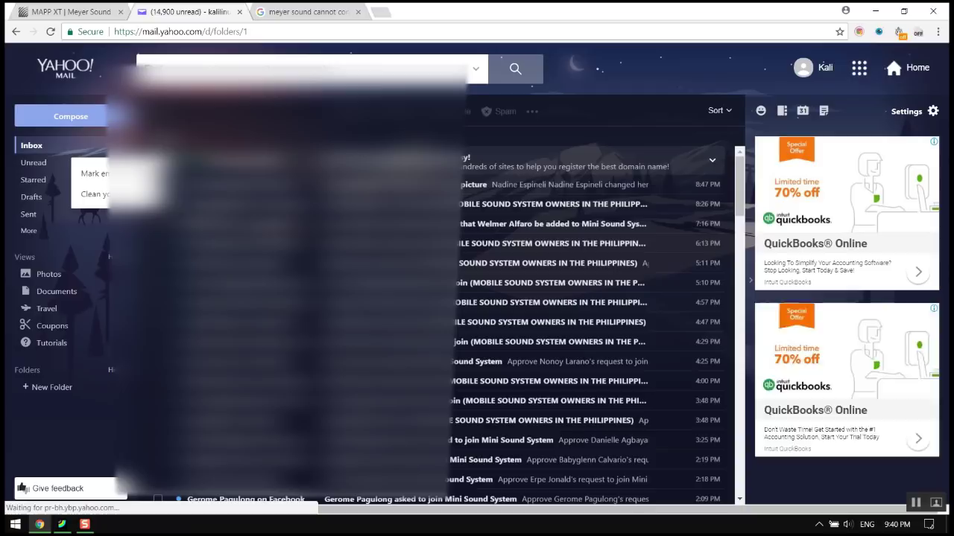
key("Escape")
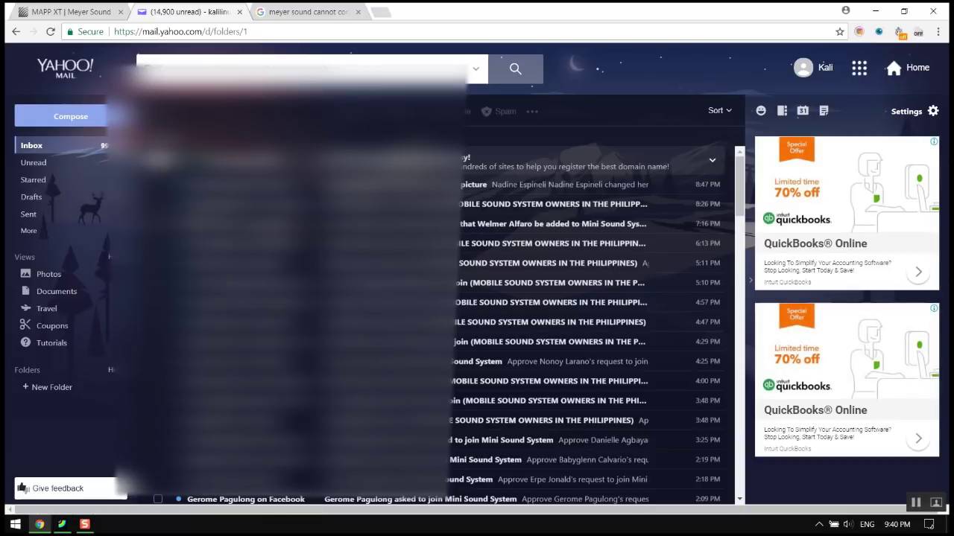
right_click(294, 83)
left_click(350, 135)
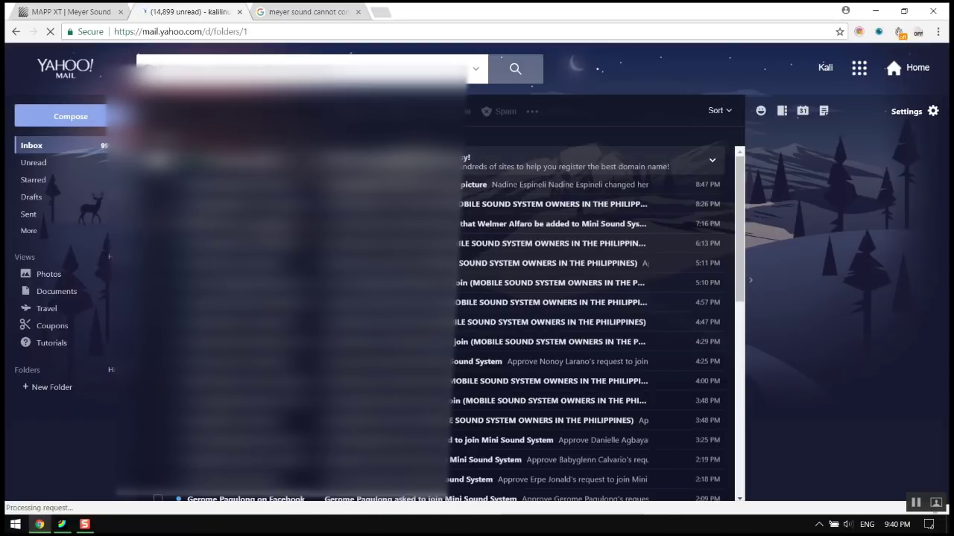
left_click(29, 230)
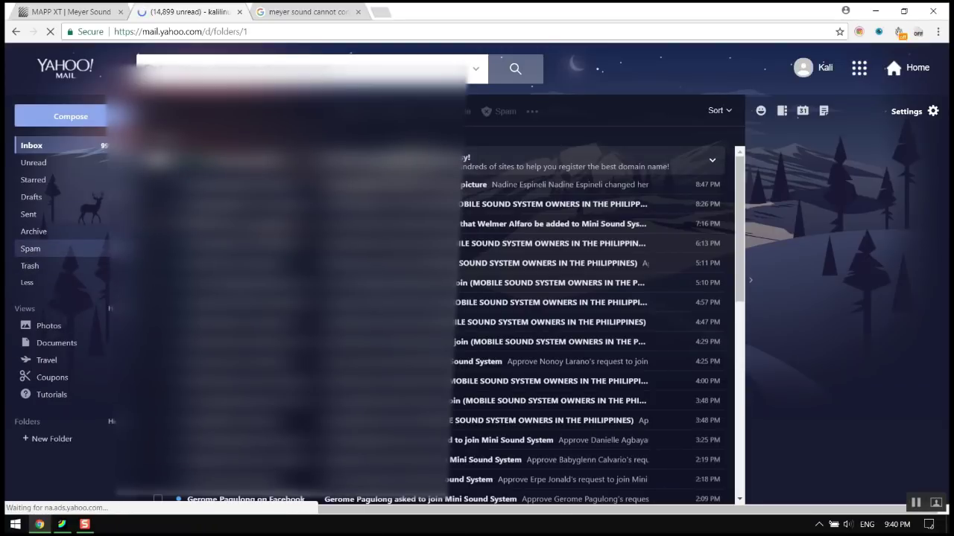
left_click(31, 248)
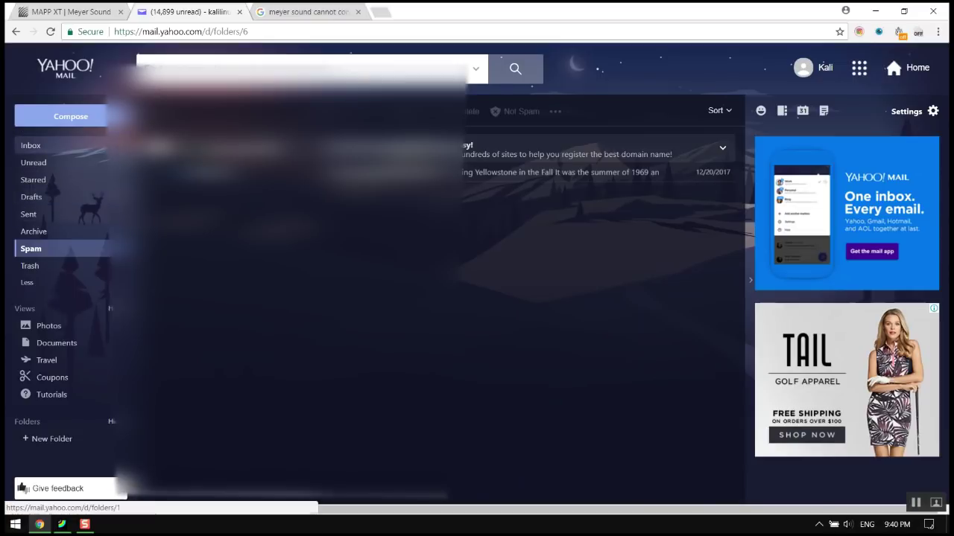
left_click(32, 146)
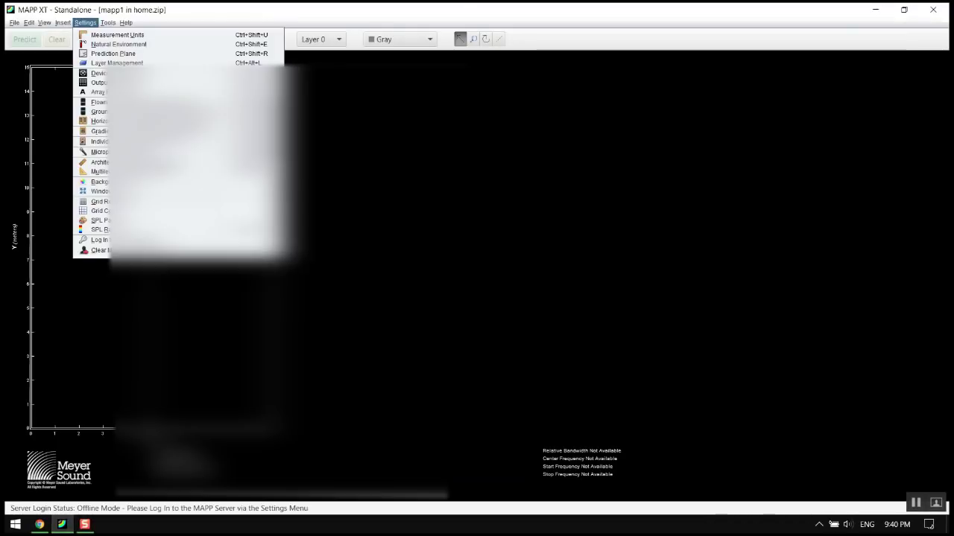
Set the prediction plane to 10 m wide and 15 m high
key("Down")
key("Down")
key("Return")
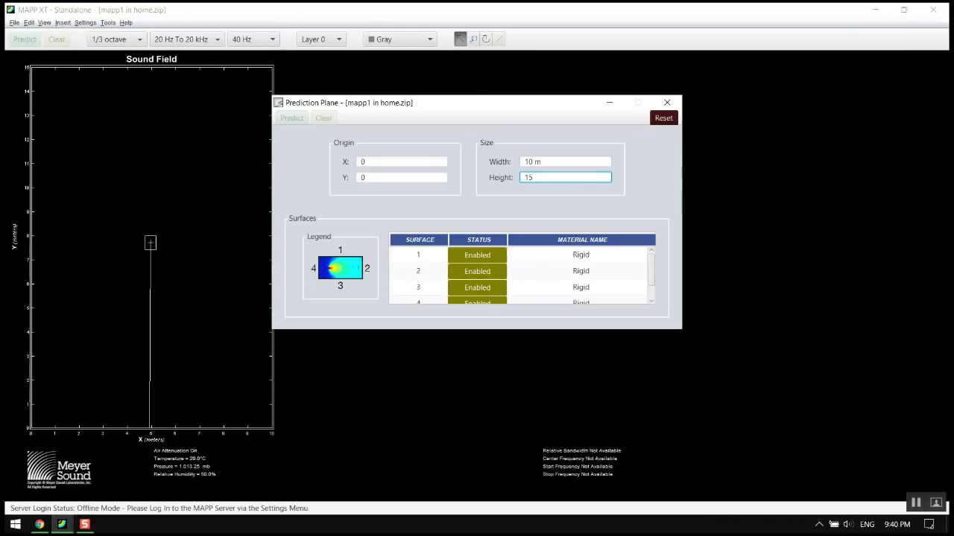
key("shift+Tab")
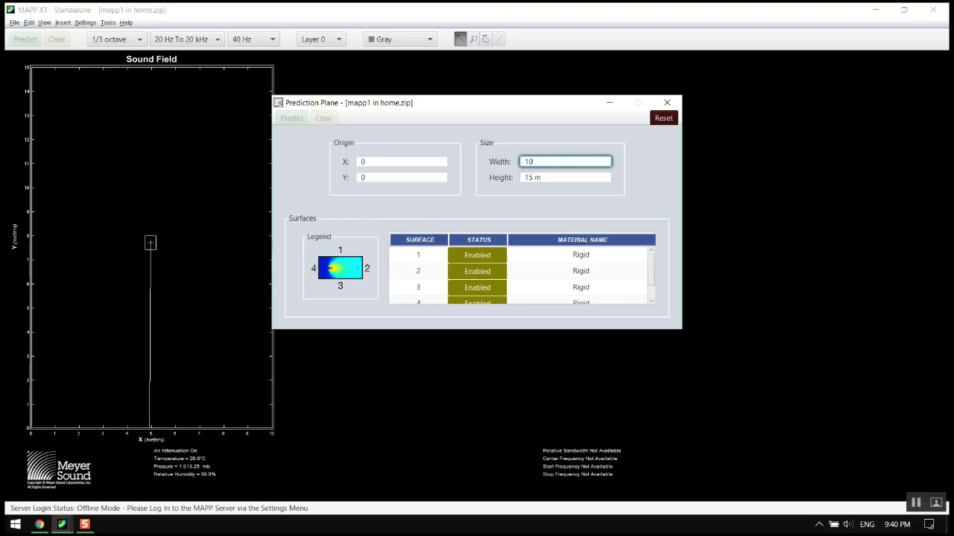
key("Tab")
key("shift+Tab")
key("Tab")
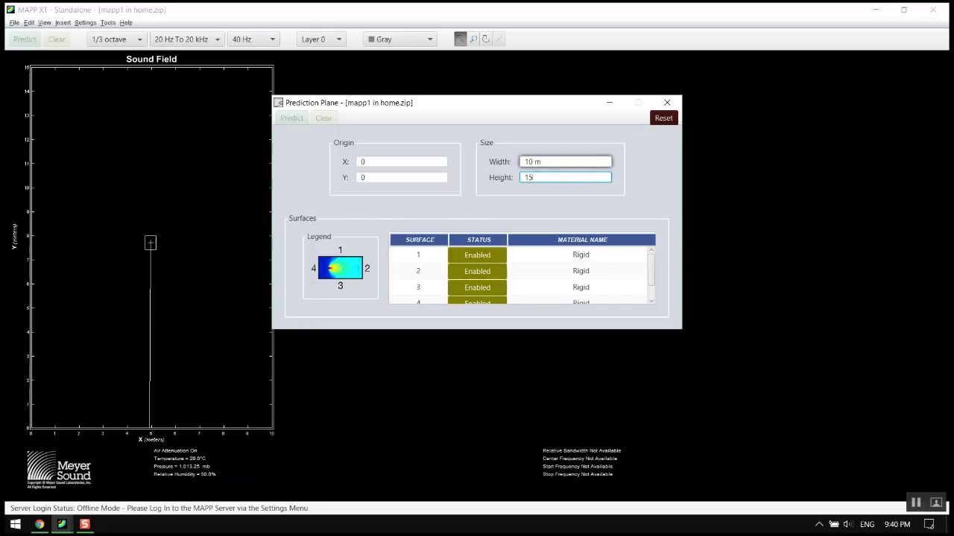
key("shift+Tab")
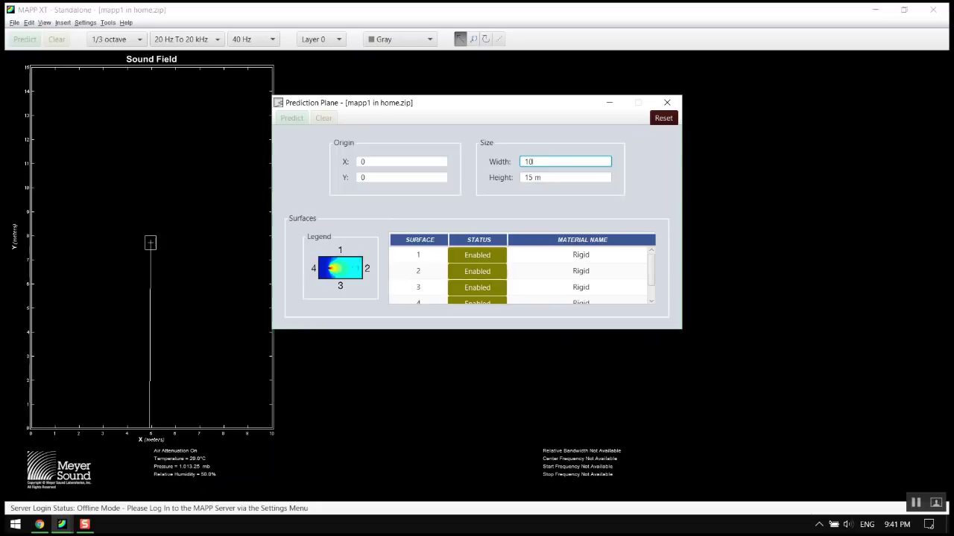
Leave room surface 1 enabled and close the Prediction Plane settings
left_click(477, 255)
left_click(477, 254)
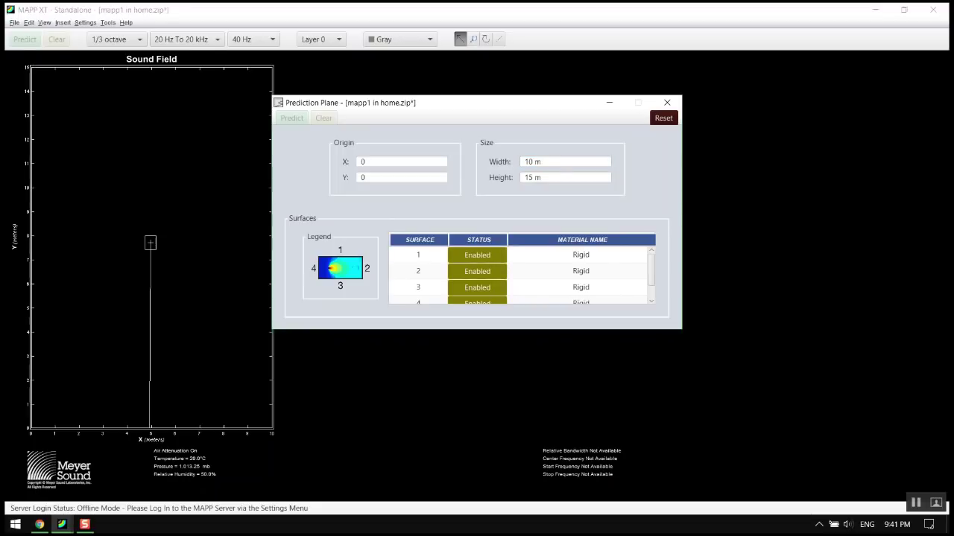
left_click(666, 102)
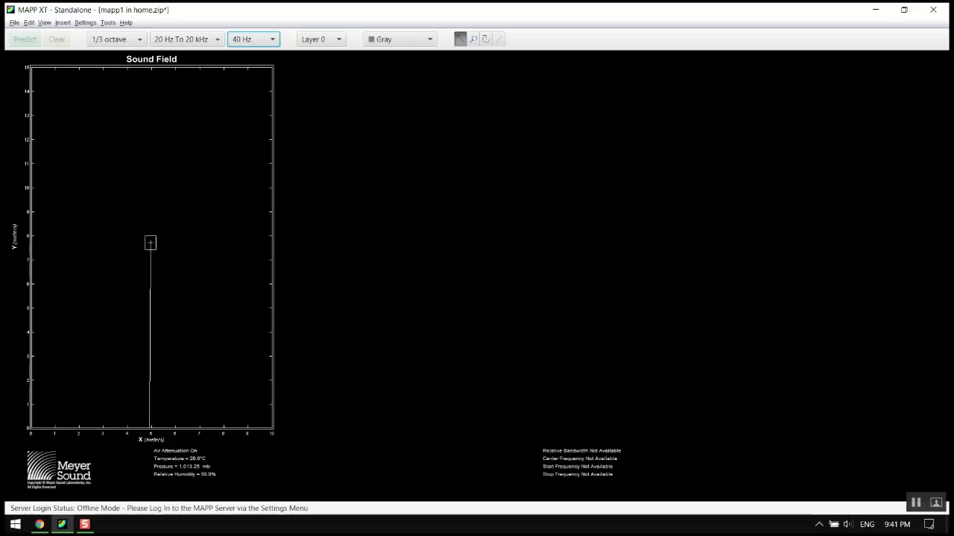
Open the MAPP XT login email in Yahoo Mail and select the login name
left_click(39, 524)
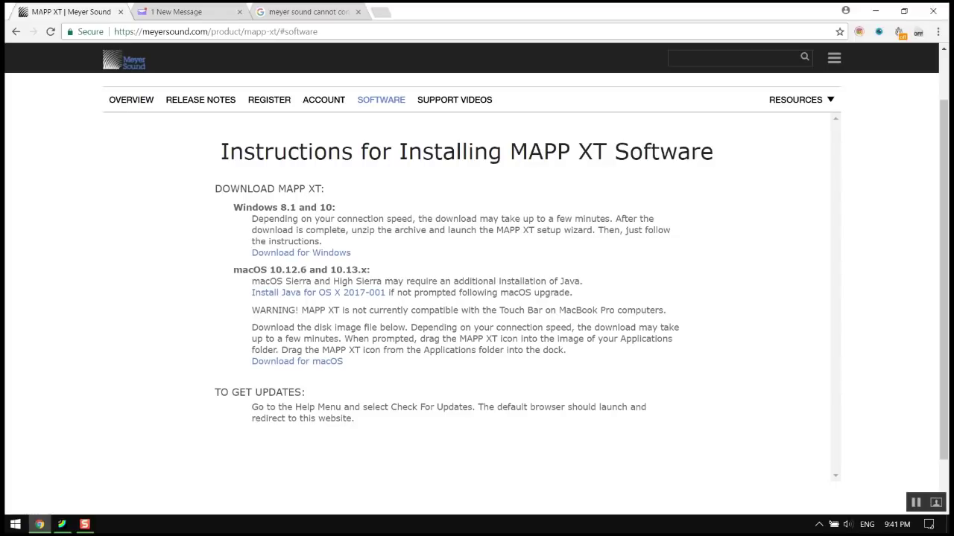
key("ctrl+Tab")
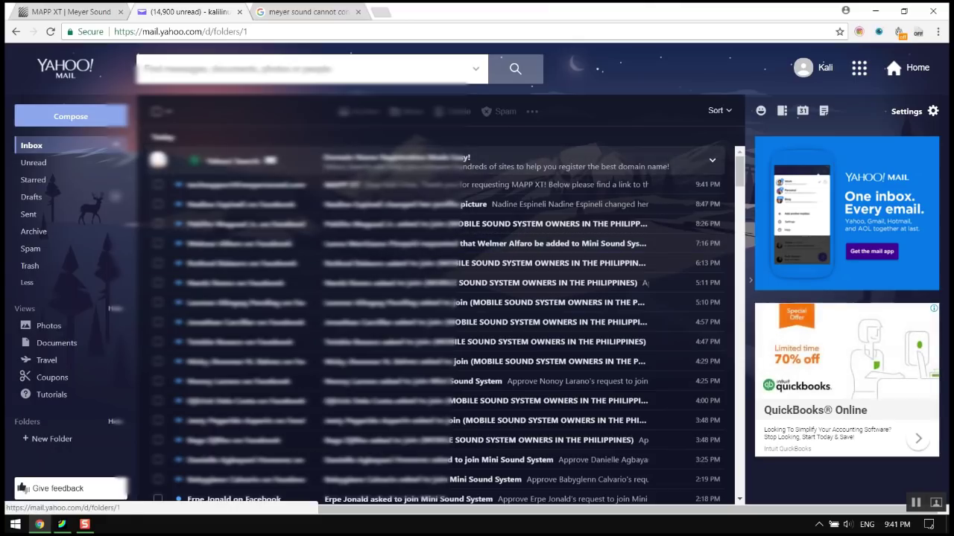
left_click(447, 184)
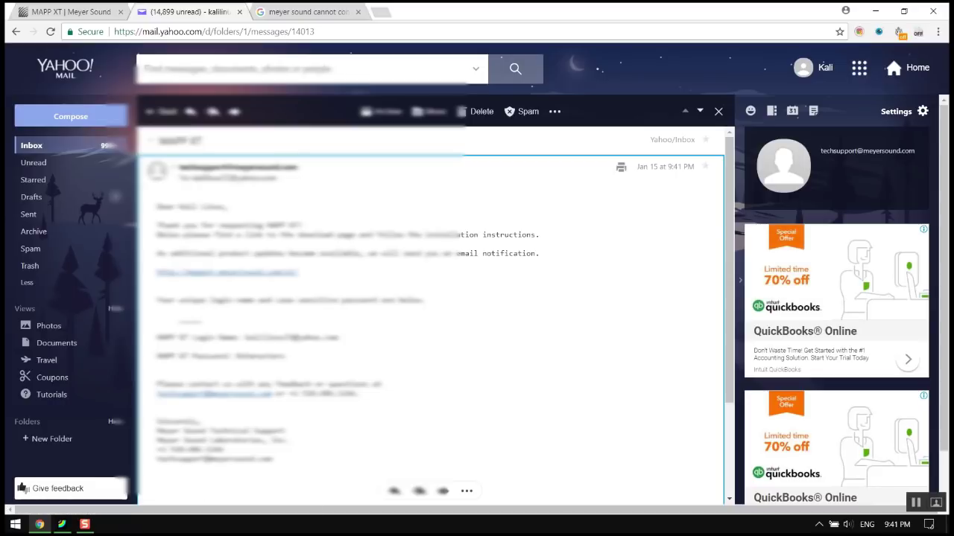
scroll(430, 313, "down", 3)
scroll(431, 313, "up", 3)
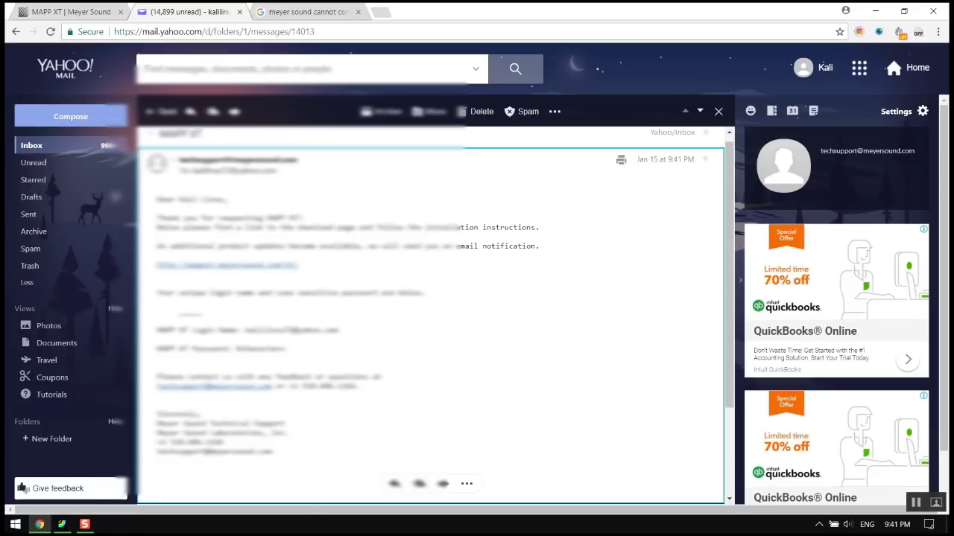
left_click_drag(245, 330, 339, 330)
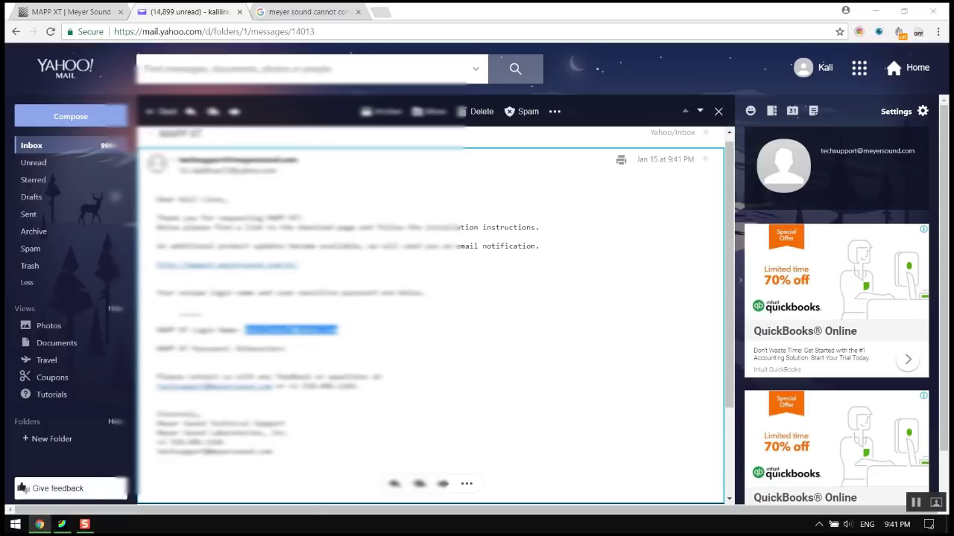
key("alt+Tab")
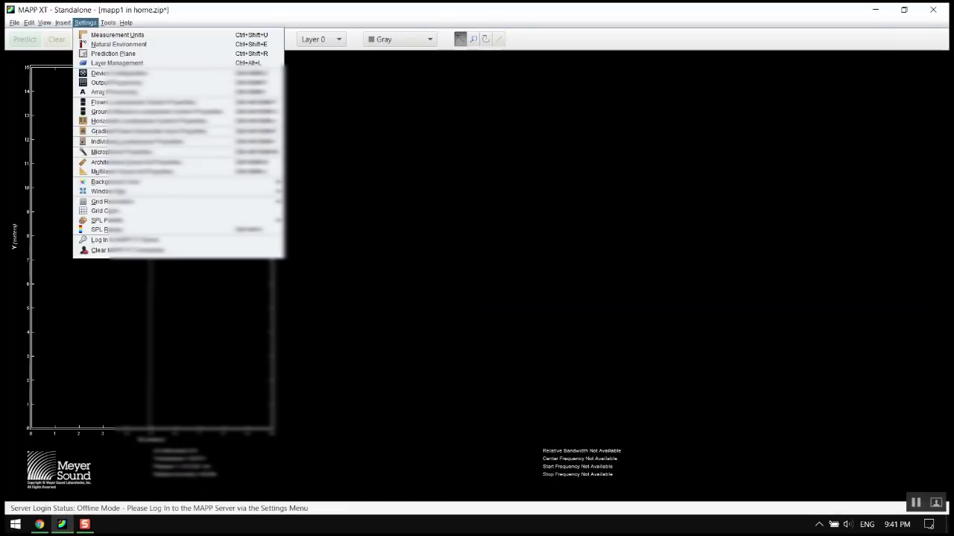
Log in to MAPP XT Server with the password copied from the email
left_click(104, 240)
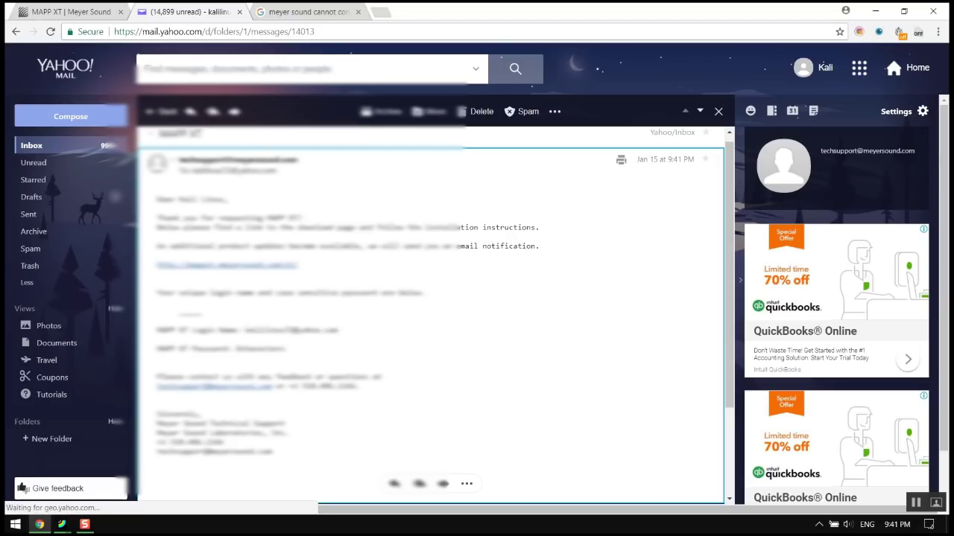
left_click_drag(235, 348, 285, 348)
key("ctrl+c")
key("alt+Tab")
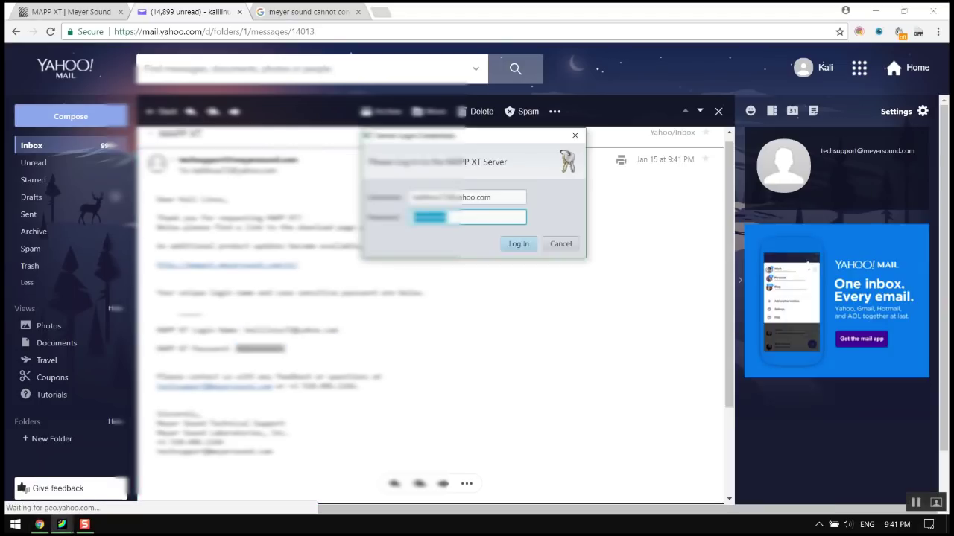
key("ctrl+v")
key("Return")
key("alt+Tab")
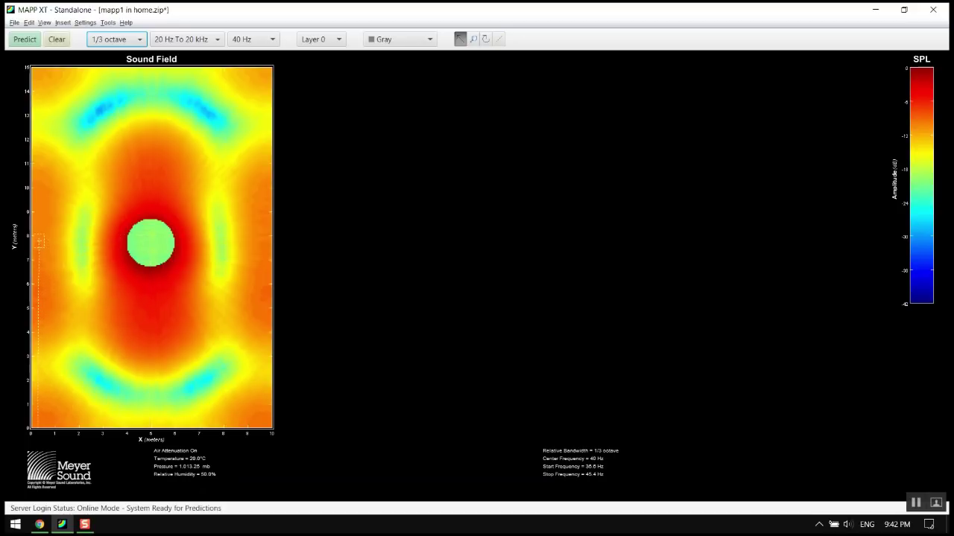
Run the 40 Hz Sound Field prediction with the subwoofer at the left wall
left_click(24, 39)
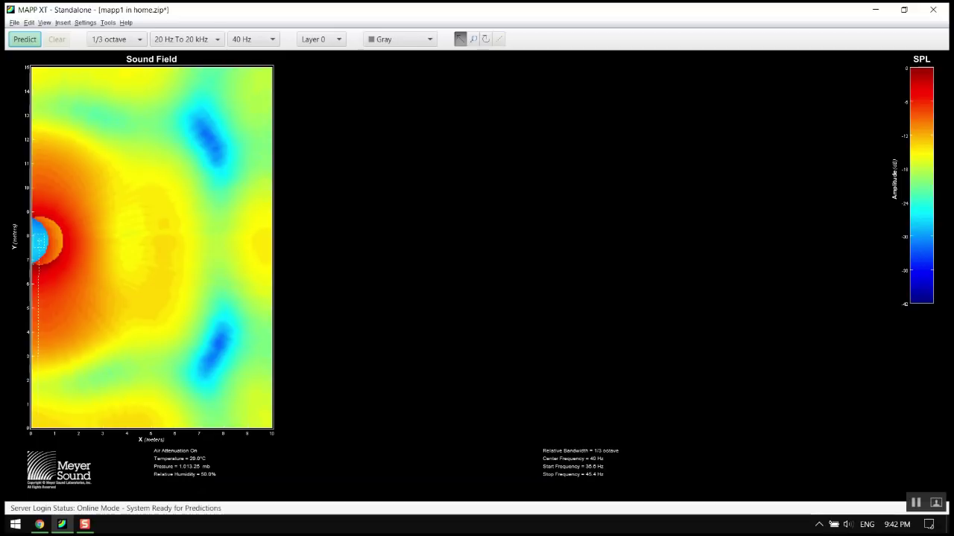
Predict the 40 Hz field with the subwoofer 2 m from the left wall, near the top wall, and at y 12 m
left_click_drag(39, 240, 79, 239)
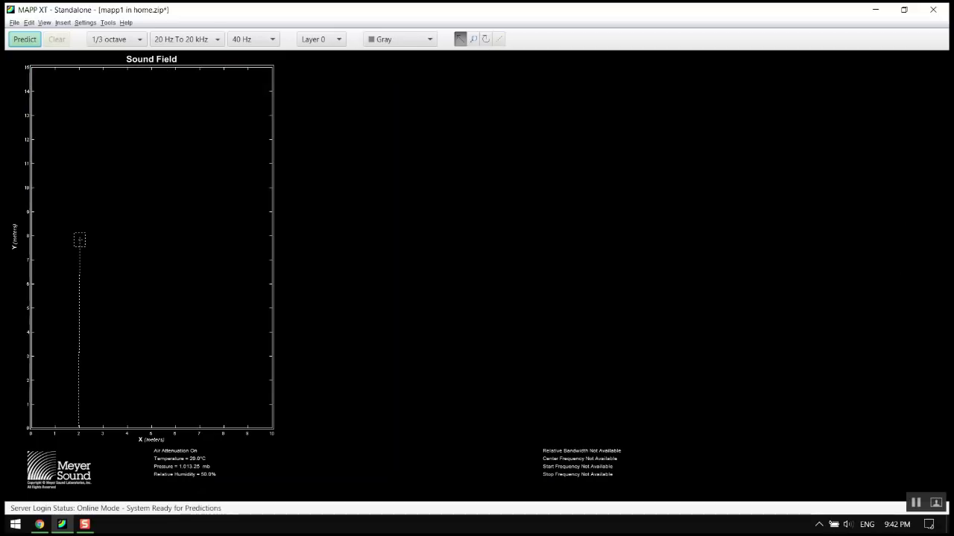
left_click(25, 39)
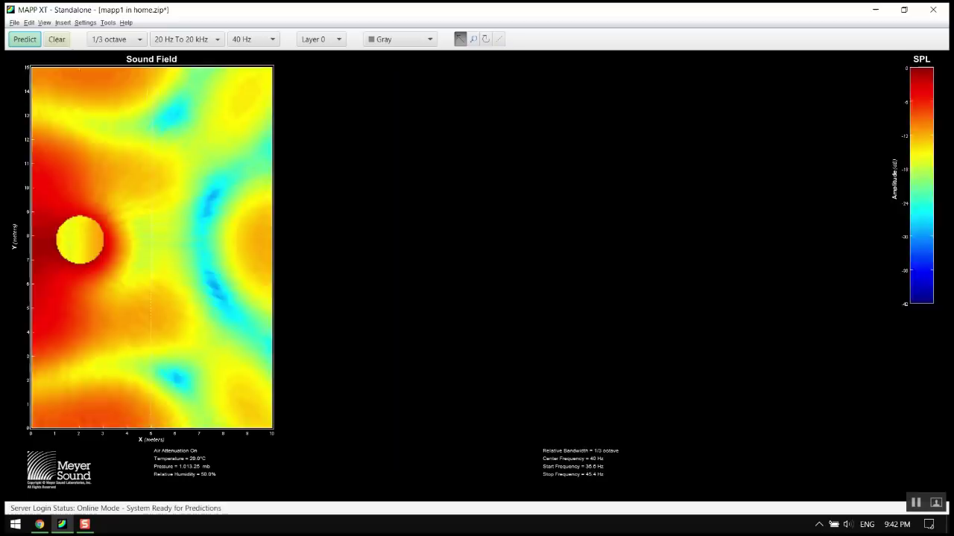
left_click(25, 38)
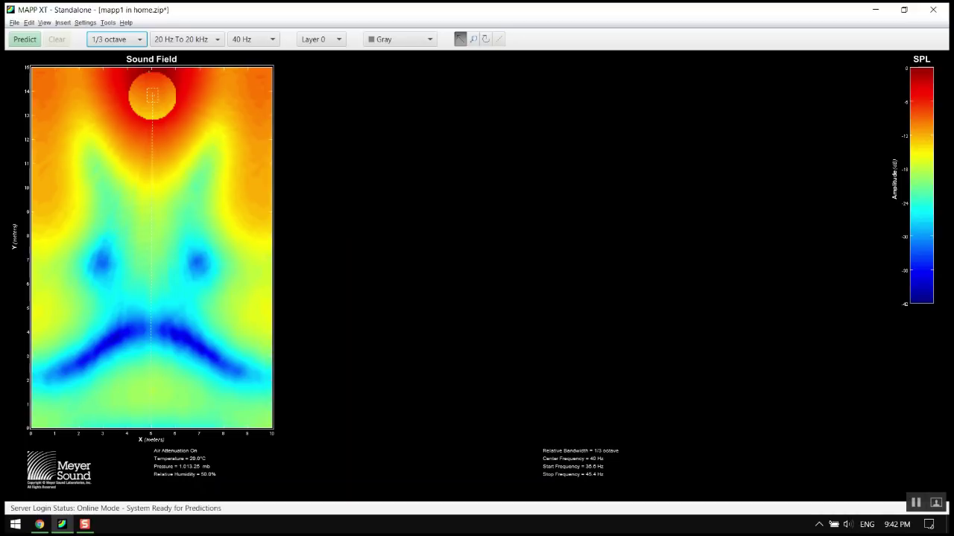
left_click_drag(152, 96, 148, 138)
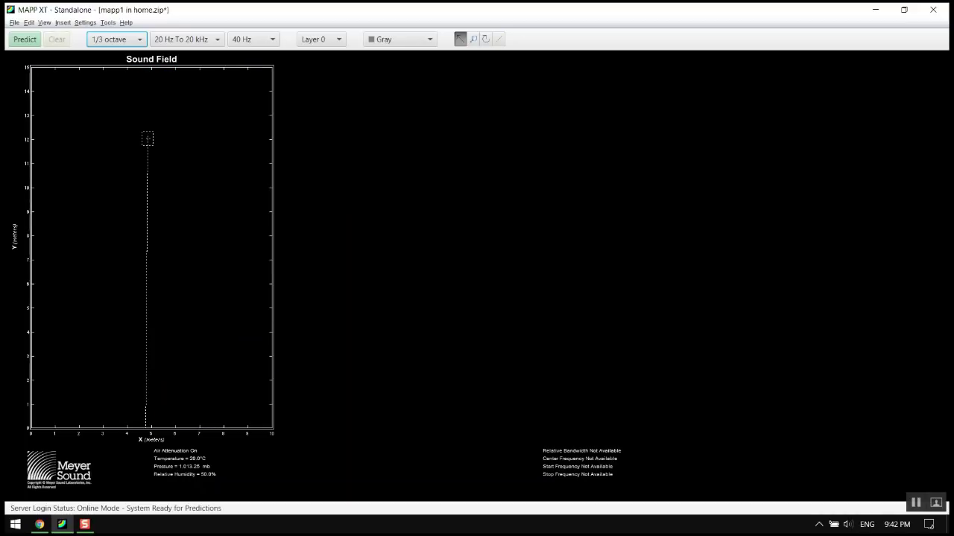
left_click(25, 38)
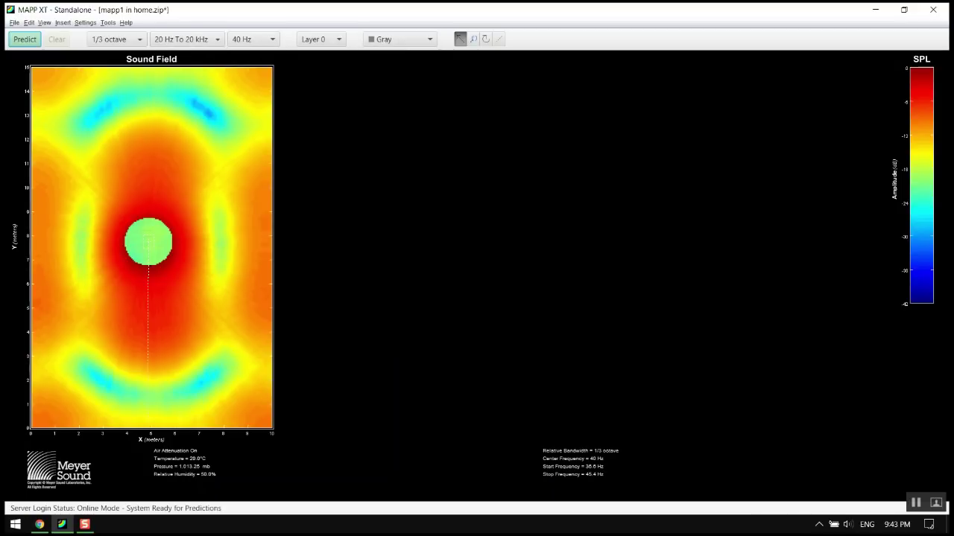
Open the tools list to get back to the prediction plane settings
left_click(108, 22)
Reopen the Prediction Plane settings for the 10 m × 15 m plane
left_click(102, 53)
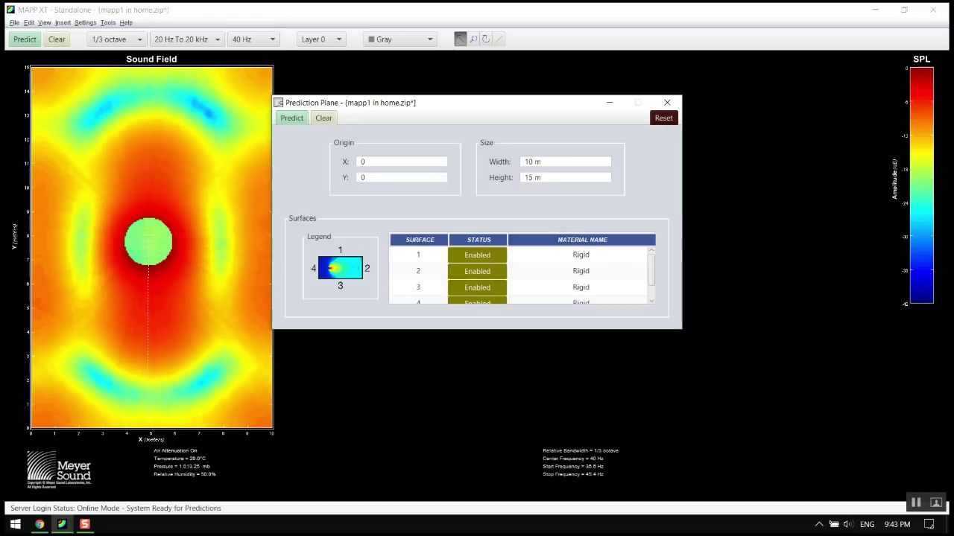